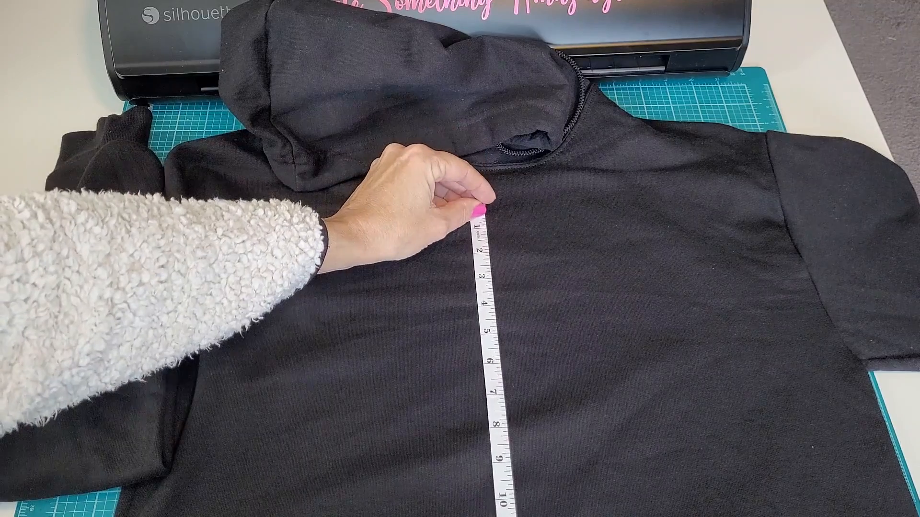
Step: Delete the 10-inch square from the page
{"action": "right_click", "coordinate": [401, 139]}
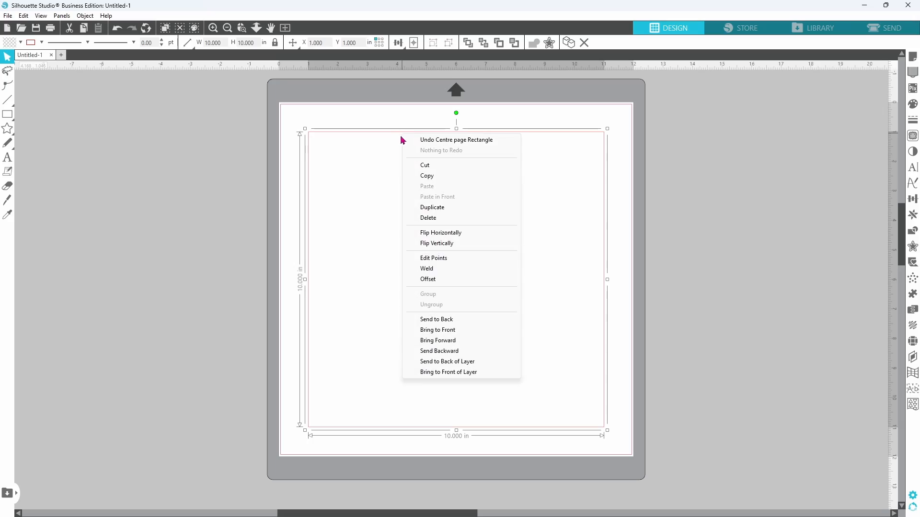
{"action": "left_click", "coordinate": [428, 219]}
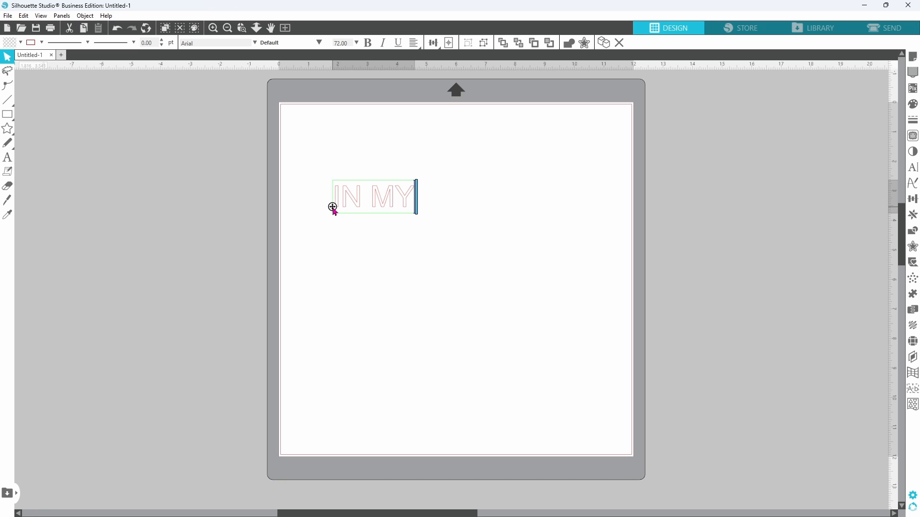
Step: Add the words "Creative" and "ERA" as two separate text objects staggered below "IN MY"
{"action": "left_click", "coordinate": [7, 157]}
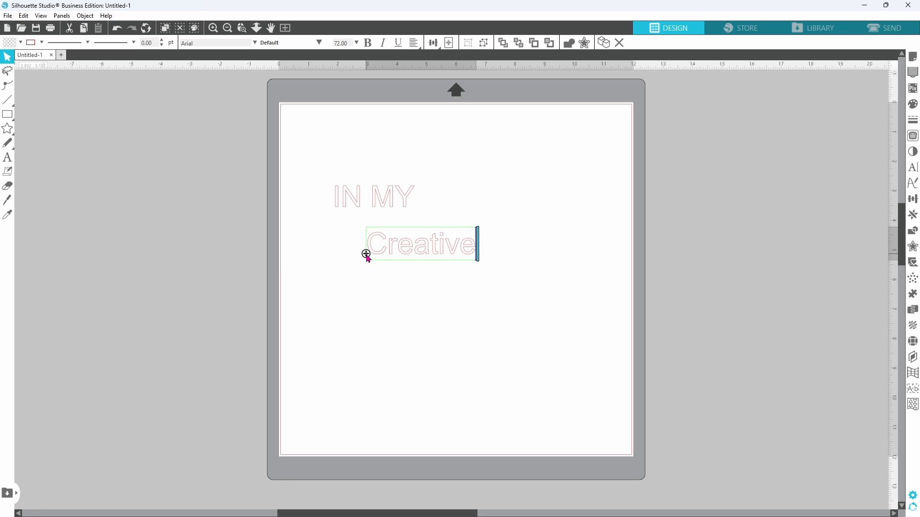
{"action": "left_click", "coordinate": [7, 157]}
{"action": "left_click", "coordinate": [415, 308]}
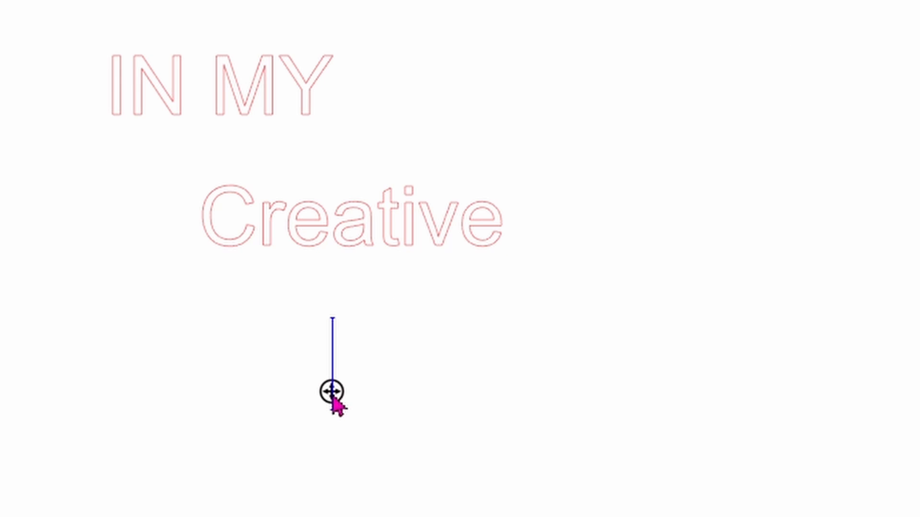
{"action": "type", "text": "ERA"}
{"action": "left_click", "coordinate": [139, 433]}
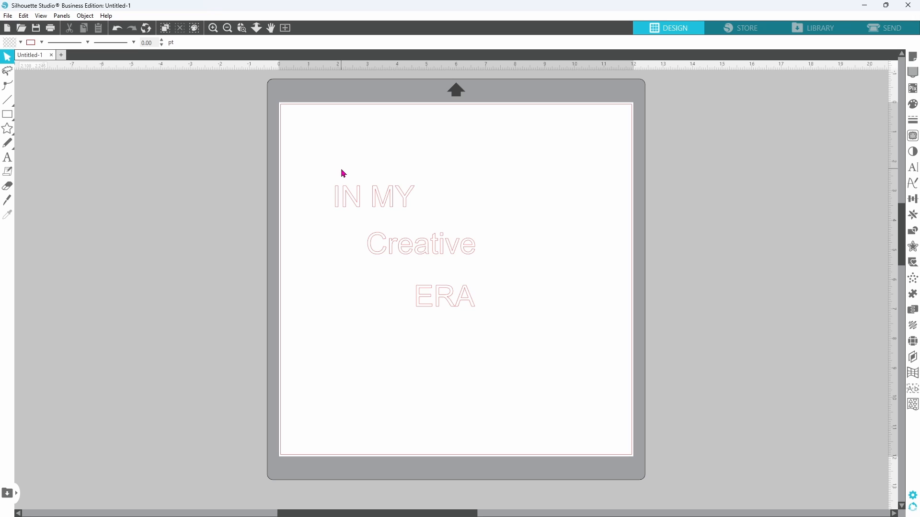
Step: Fill all three text objects with black
{"action": "left_click", "coordinate": [346, 201]}
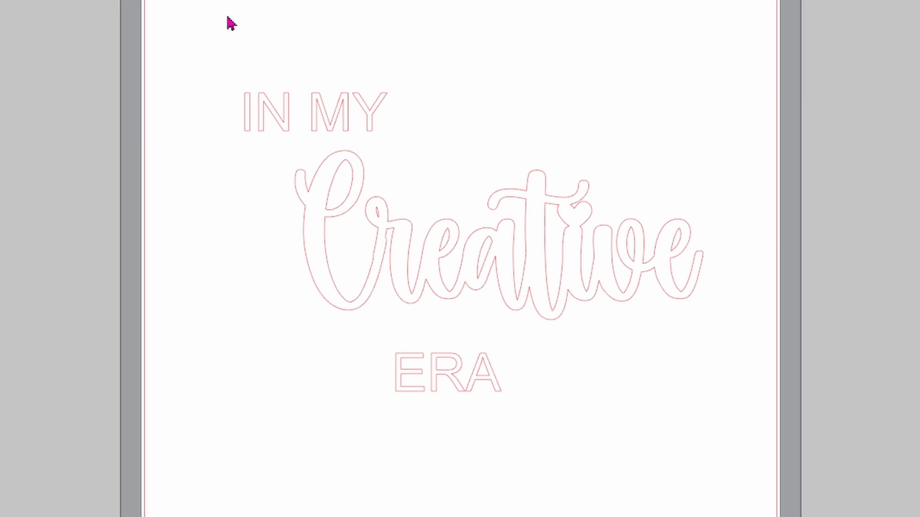
{"action": "key", "text": "ctrl+a"}
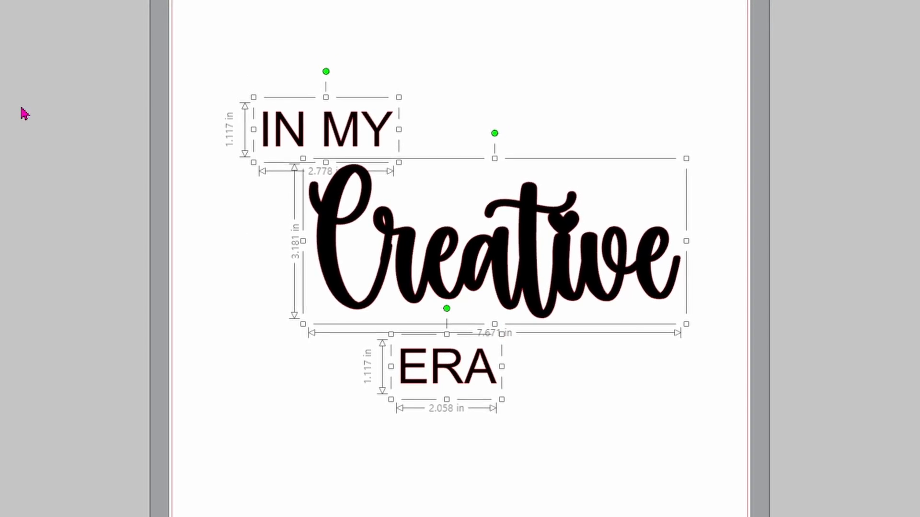
Step: Try fonts such as Brush Script MT, Cooper Black and Eras Bold ITC on the "IN MY" text
{"action": "left_click", "coordinate": [307, 142]}
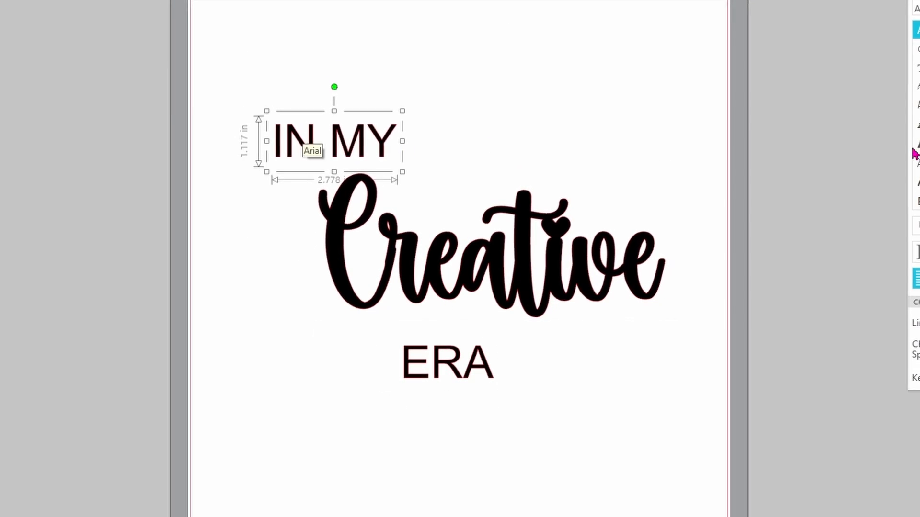
{"action": "left_click", "coordinate": [912, 149]}
{"action": "left_click", "coordinate": [904, 134]}
{"action": "left_click", "coordinate": [907, 206]}
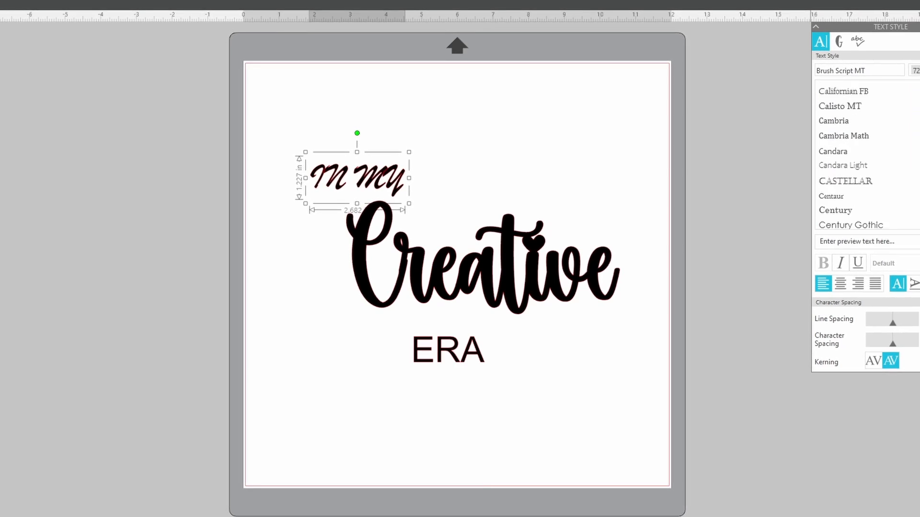
{"action": "left_click", "coordinate": [875, 216]}
{"action": "scroll", "coordinate": [886, 206], "scroll_direction": "down", "scroll_amount": 3}
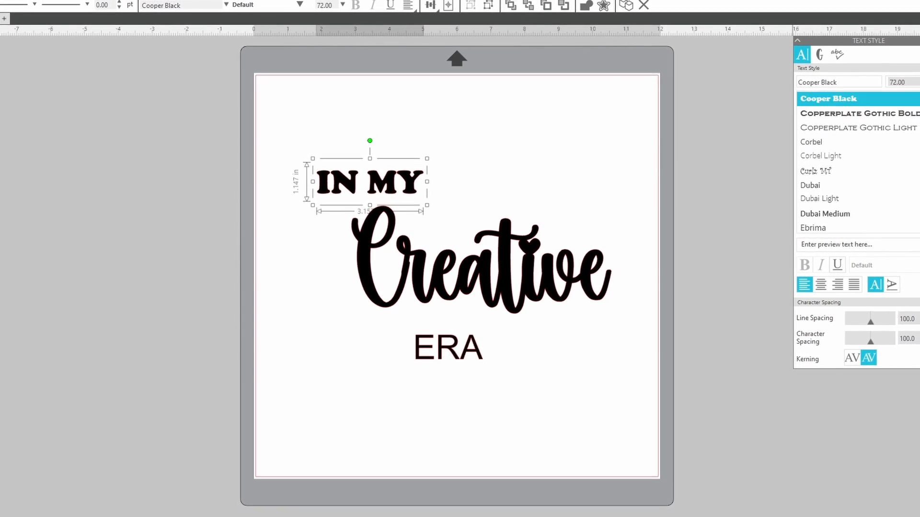
{"action": "left_click", "coordinate": [896, 188]}
{"action": "left_click", "coordinate": [910, 216]}
{"action": "left_click", "coordinate": [905, 230]}
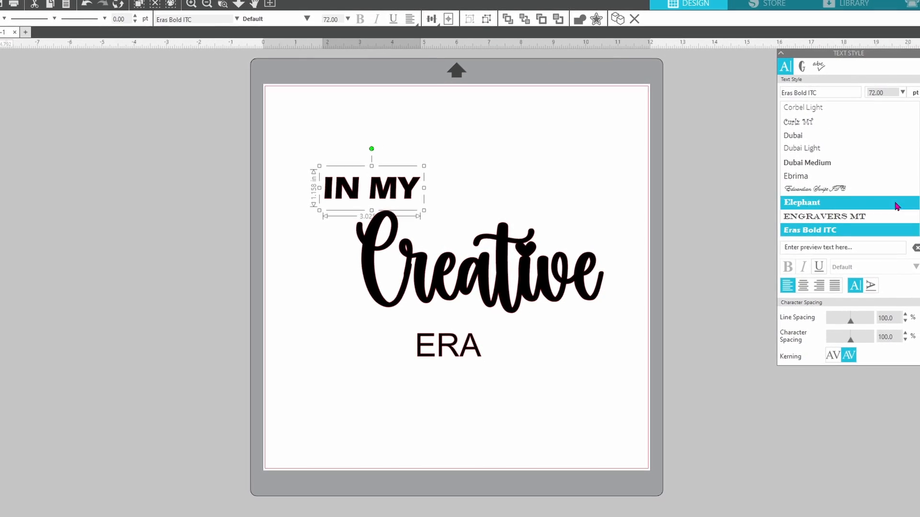
Step: Change the font of "IN MY" and "ERA" to Second Pointed
{"action": "left_click", "coordinate": [854, 84]}
{"action": "type", "text": "second Pointed"}
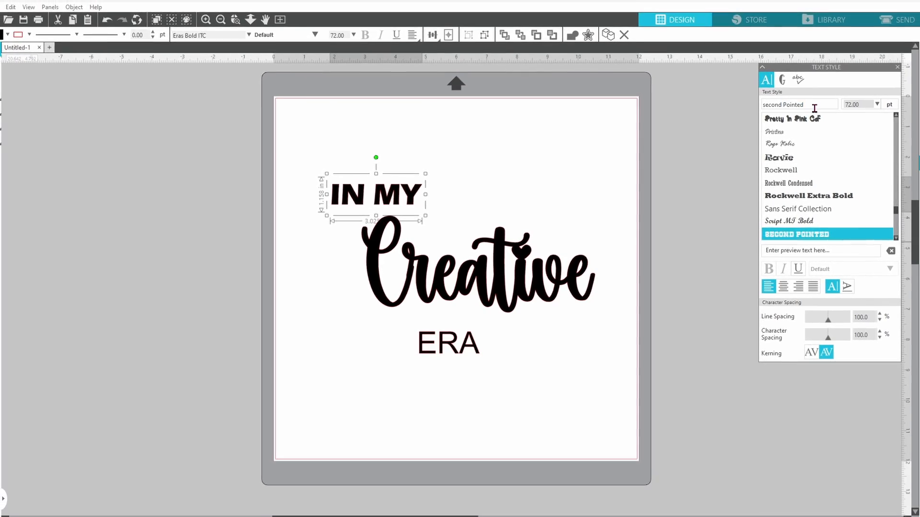
{"action": "key", "text": "Return"}
{"action": "left_click", "coordinate": [448, 342]}
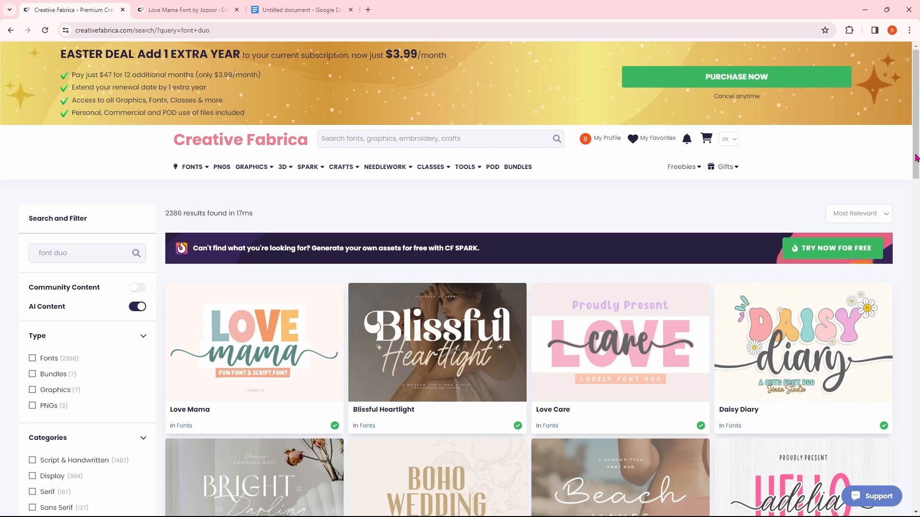
Step: Switch to Creative Fabrica in the browser and browse the "font duo" search results
{"action": "scroll", "coordinate": [916, 170], "scroll_direction": "down", "scroll_amount": 1}
{"action": "left_click_drag", "start_coordinate": [915, 170], "coordinate": [917, 349]}
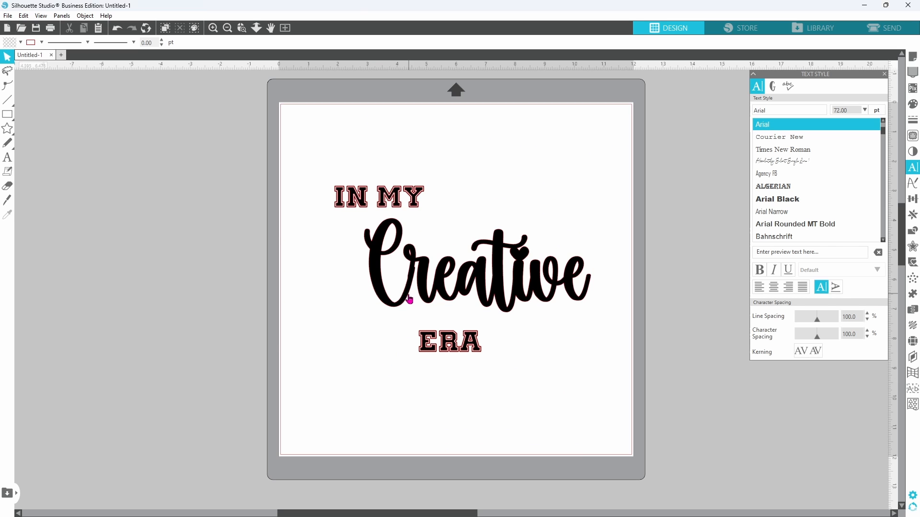
Step: Create a rounded 0.090 in offset around the word "Creative" and fill it with light purple
{"action": "left_click", "coordinate": [406, 301]}
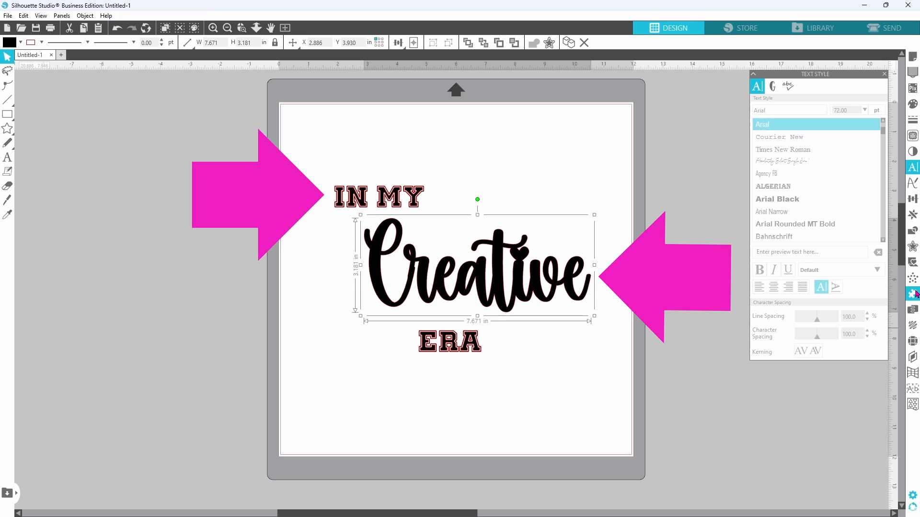
{"action": "left_click", "coordinate": [913, 247]}
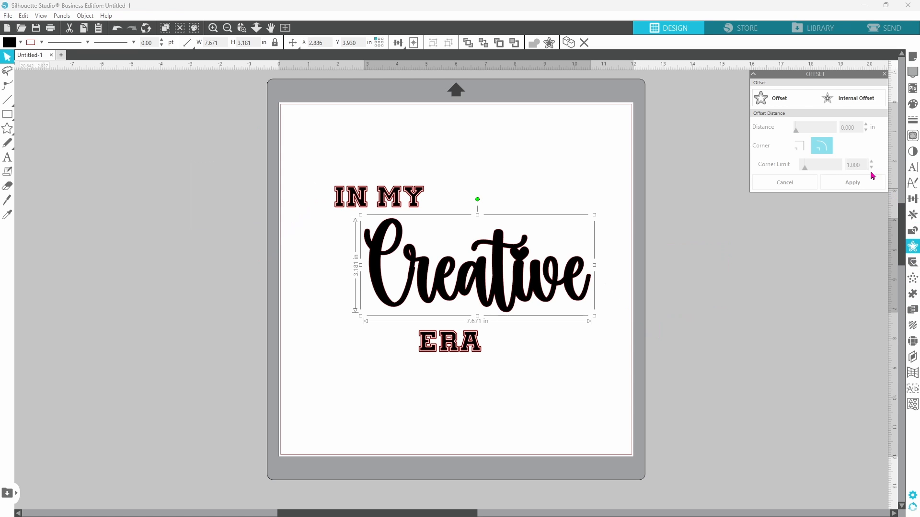
{"action": "left_click", "coordinate": [785, 101]}
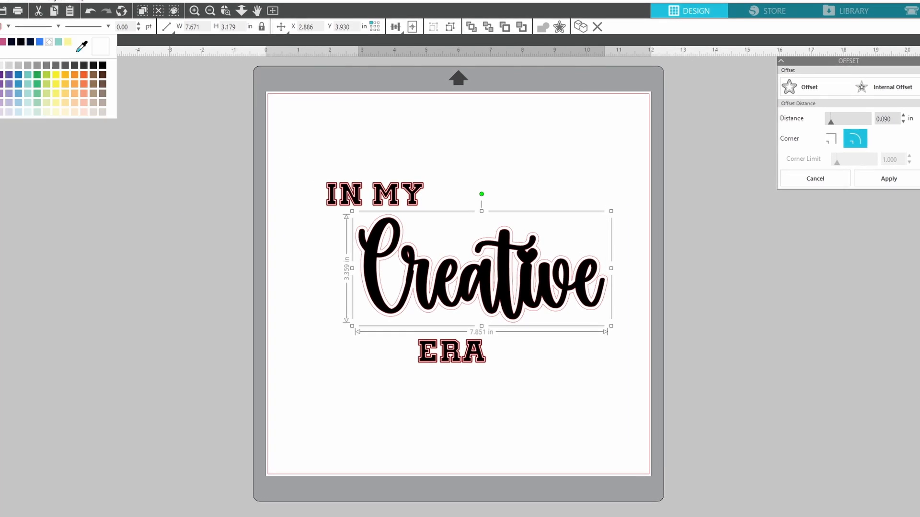
{"action": "left_click", "coordinate": [2, 93]}
Step: Nudge the purple offset slightly down and to the right so it forms a drop shadow behind "Creative"
{"action": "key", "text": "Down"}
{"action": "key", "text": "Down"}
{"action": "key", "text": "Down"}
{"action": "key", "text": "Down"}
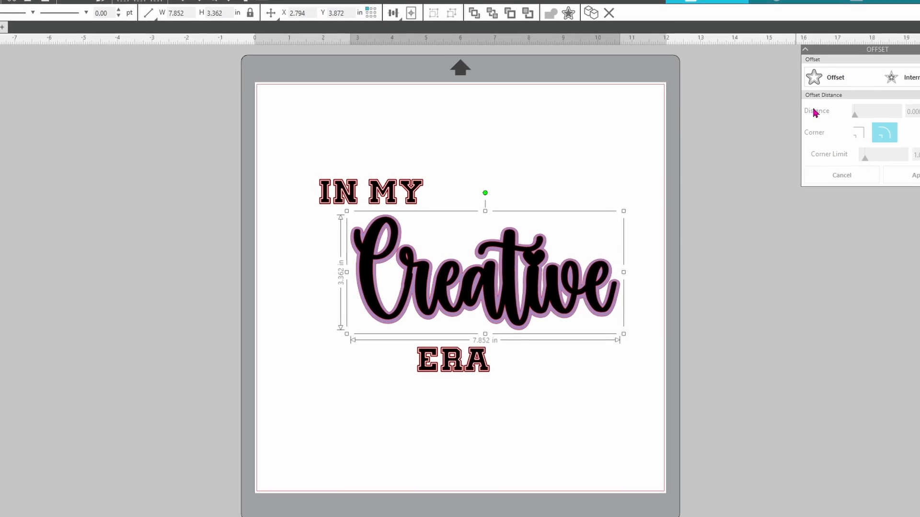
{"action": "key", "text": "Right"}
{"action": "key", "text": "Right"}
{"action": "key", "text": "Right"}
{"action": "key", "text": "Right"}
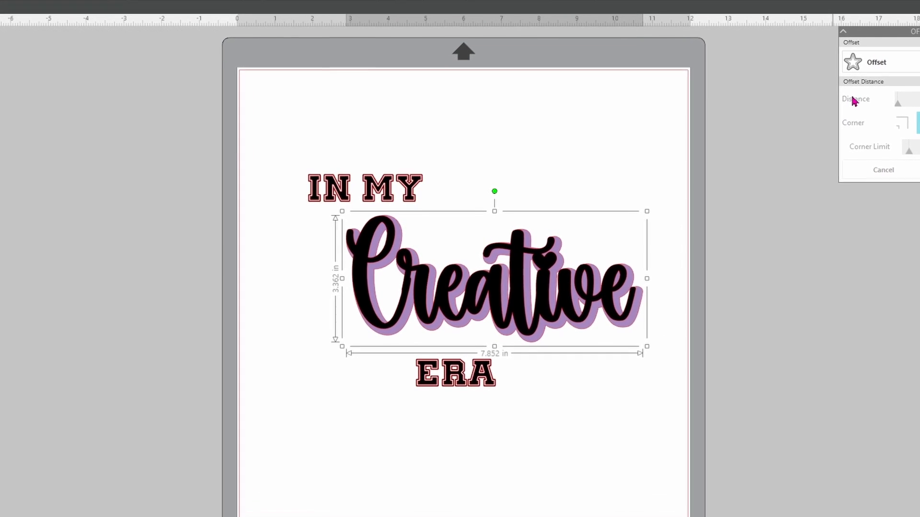
Step: Add another offset around the purple shadow and position the tilted, layered "Creative" design on the page
{"action": "left_click", "coordinate": [872, 58]}
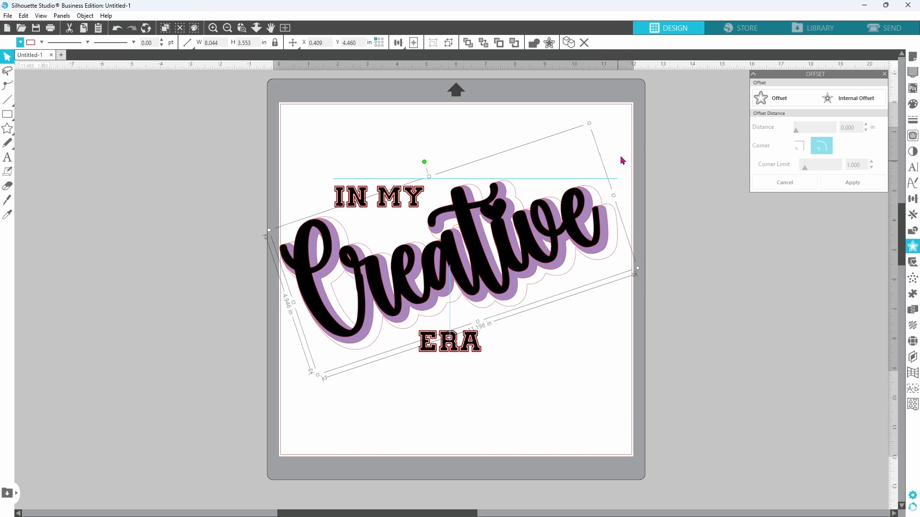
{"action": "left_click_drag", "start_coordinate": [582, 244], "coordinate": [592, 248]}
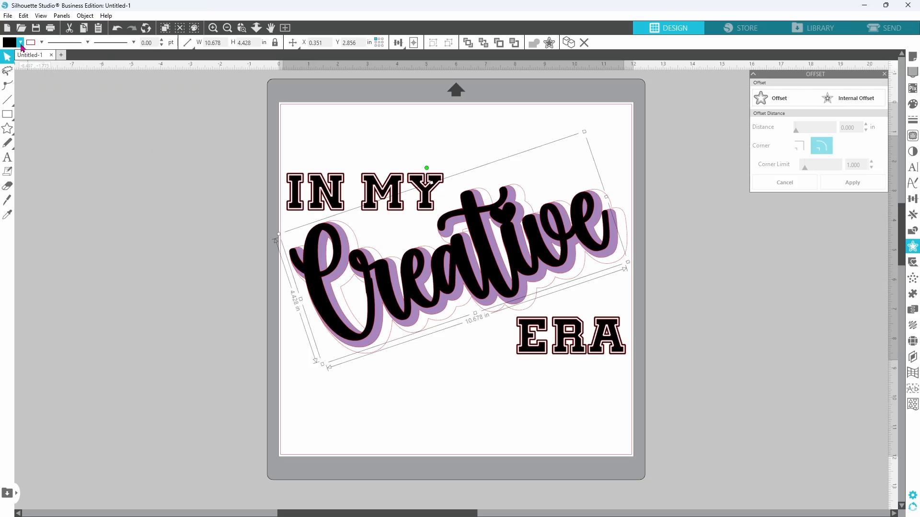
Step: Fill the top layer of "Creative" with dark pink
{"action": "left_click", "coordinate": [22, 43]}
{"action": "left_click", "coordinate": [11, 58]}
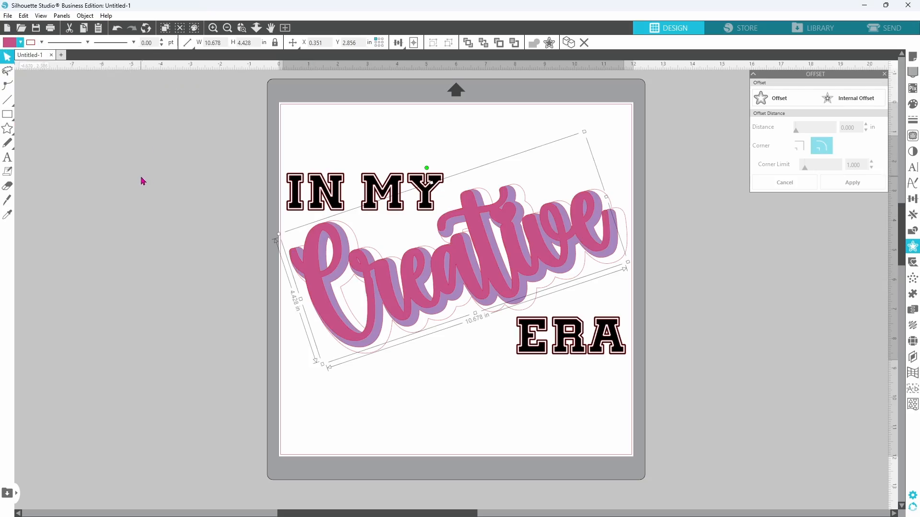
{"action": "left_click", "coordinate": [238, 209]}
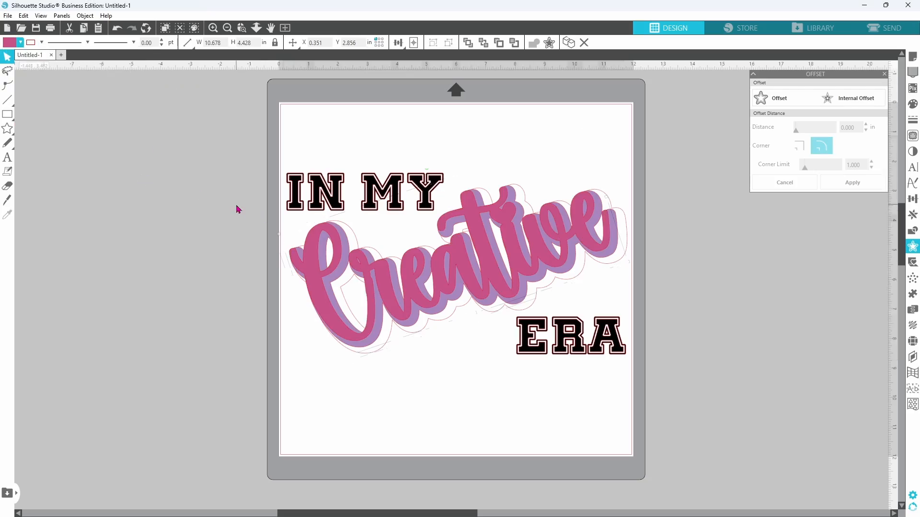
Step: Fill the "IN MY" and "ERA" text with white
{"action": "left_click", "coordinate": [290, 209]}
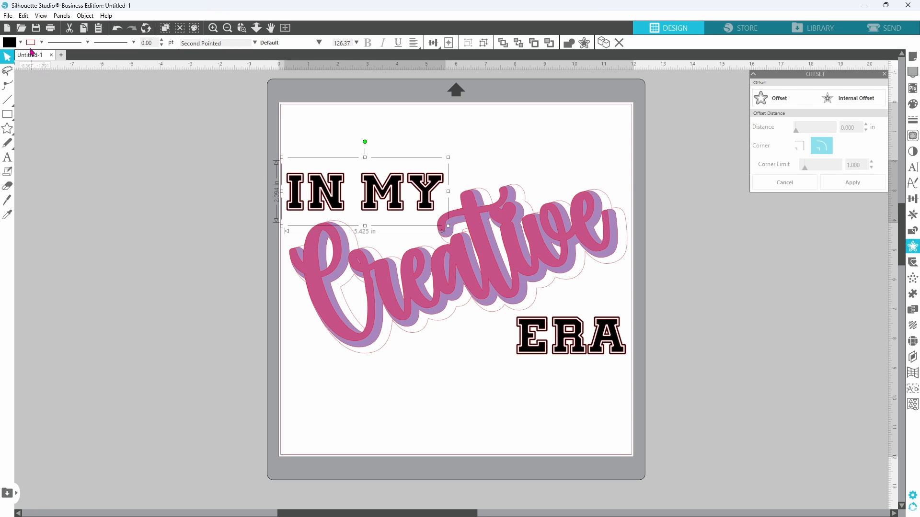
{"action": "left_click", "coordinate": [20, 44]}
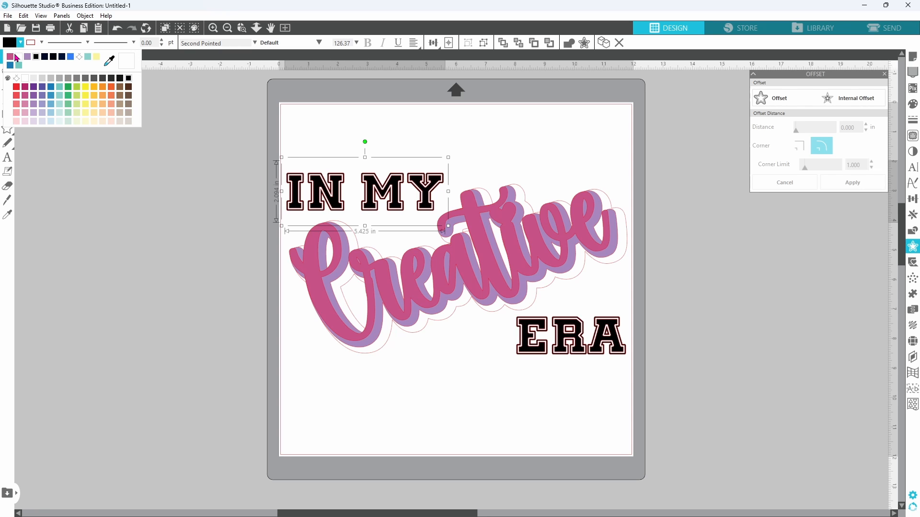
{"action": "left_click", "coordinate": [17, 57]}
{"action": "left_click", "coordinate": [523, 341]}
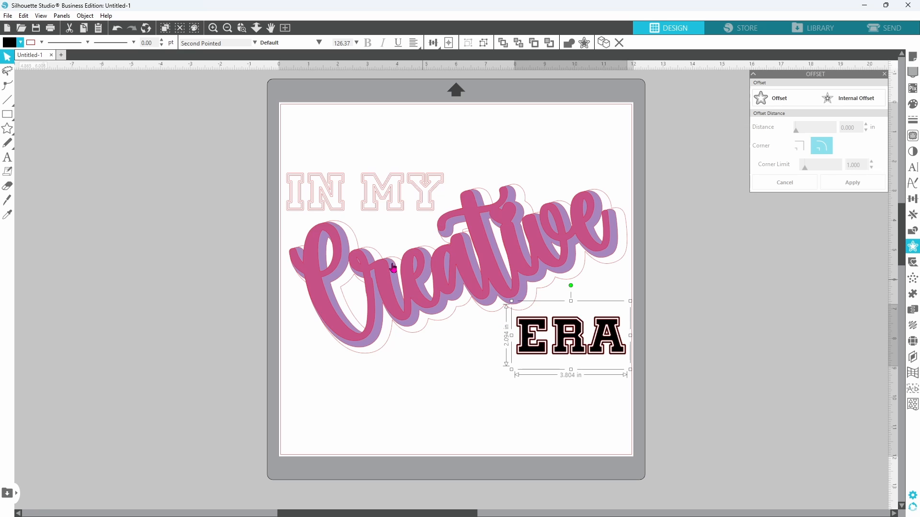
{"action": "left_click", "coordinate": [20, 44]}
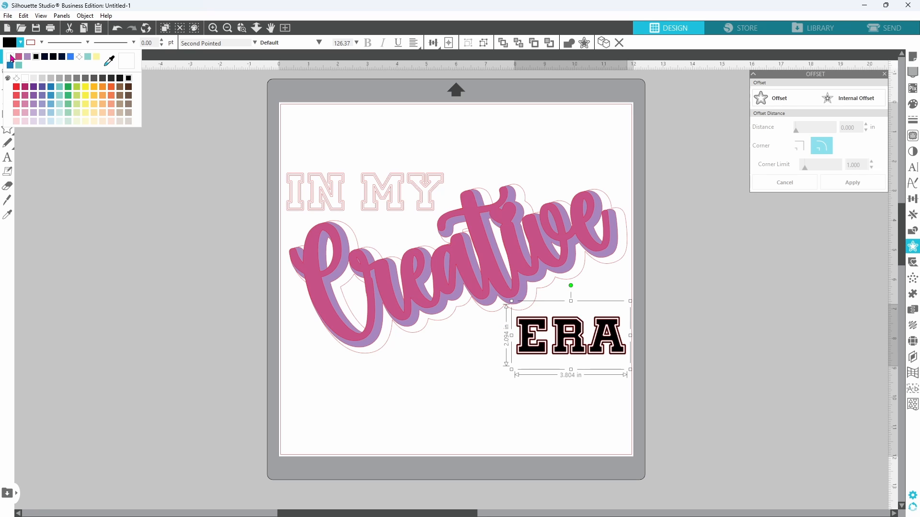
{"action": "left_click", "coordinate": [12, 57]}
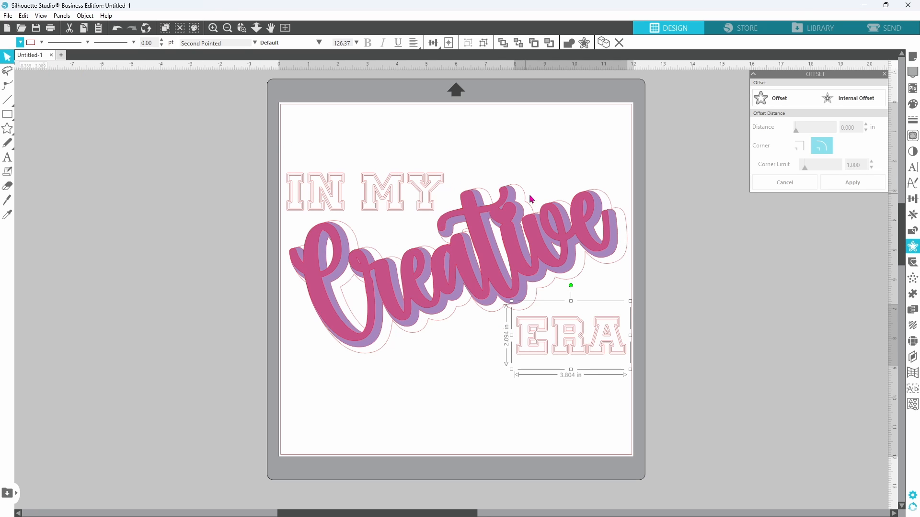
Step: Set the page's media color to black to preview the design on dark fabric
{"action": "left_click", "coordinate": [912, 58]}
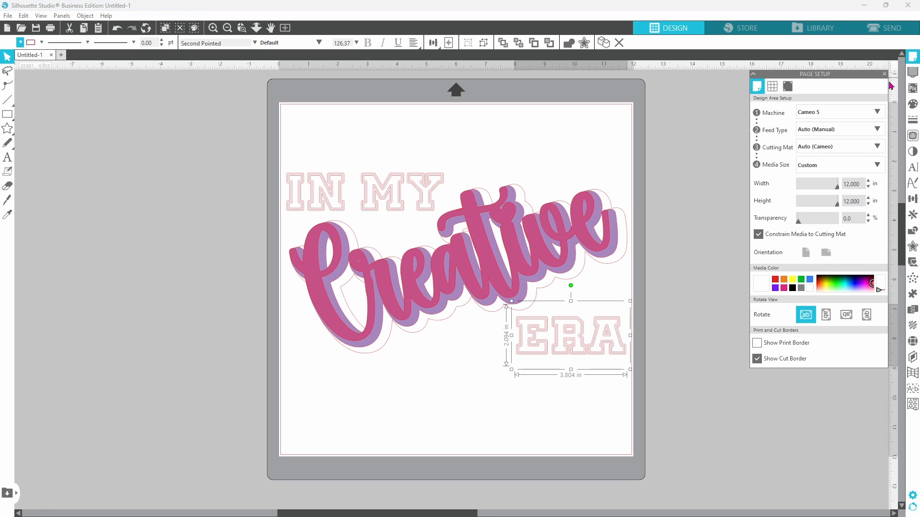
{"action": "left_click", "coordinate": [793, 289]}
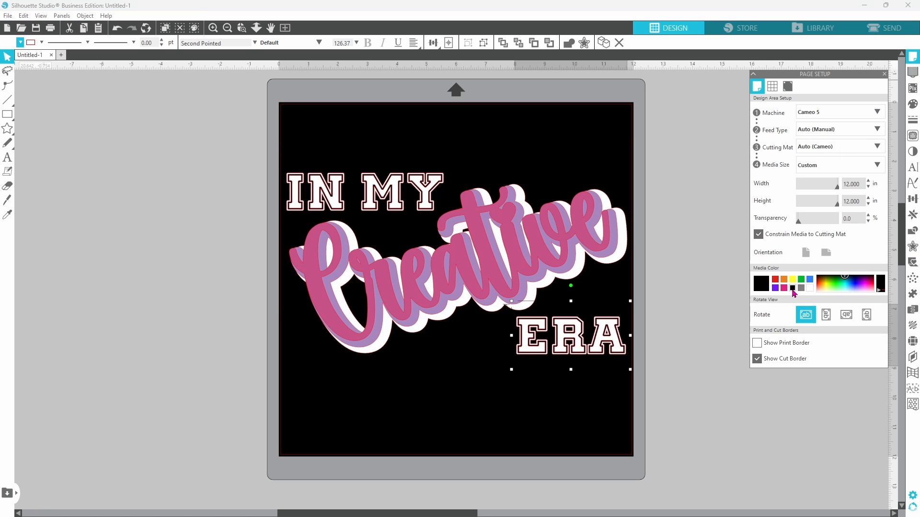
{"action": "left_click", "coordinate": [710, 292]}
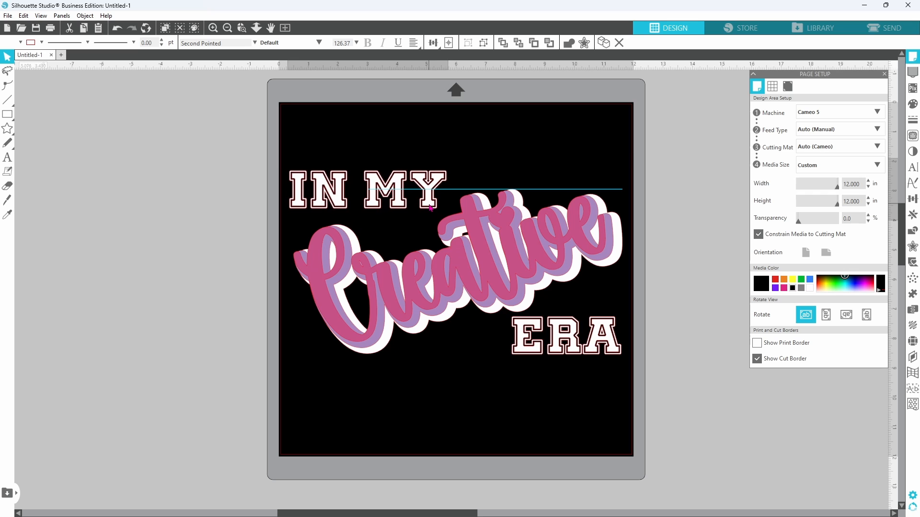
Step: Shift the "IN MY" text slightly to the right above "Creative"
{"action": "left_click_drag", "start_coordinate": [425, 208], "coordinate": [435, 209]}
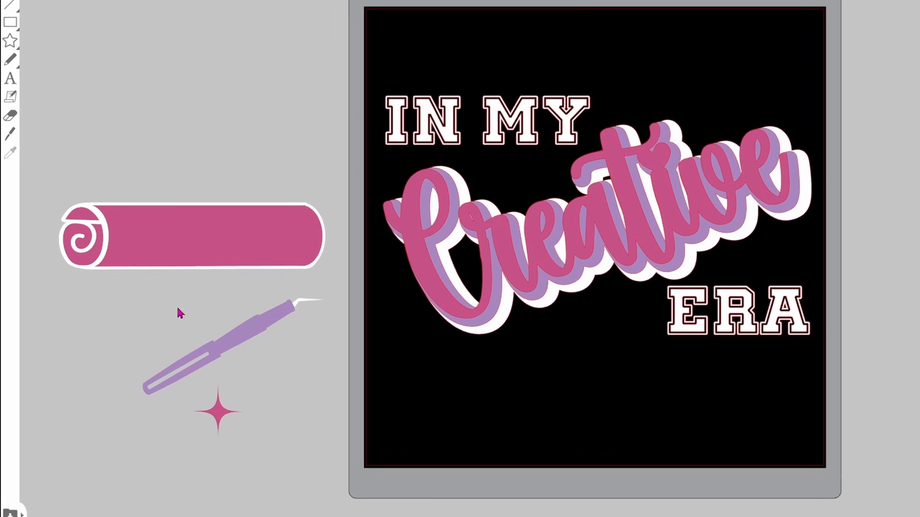
Step: Place the pink vinyl roll below "ERA" and the purple weeding tool beside the roll's curled end
{"action": "left_click_drag", "start_coordinate": [257, 209], "coordinate": [847, 392]}
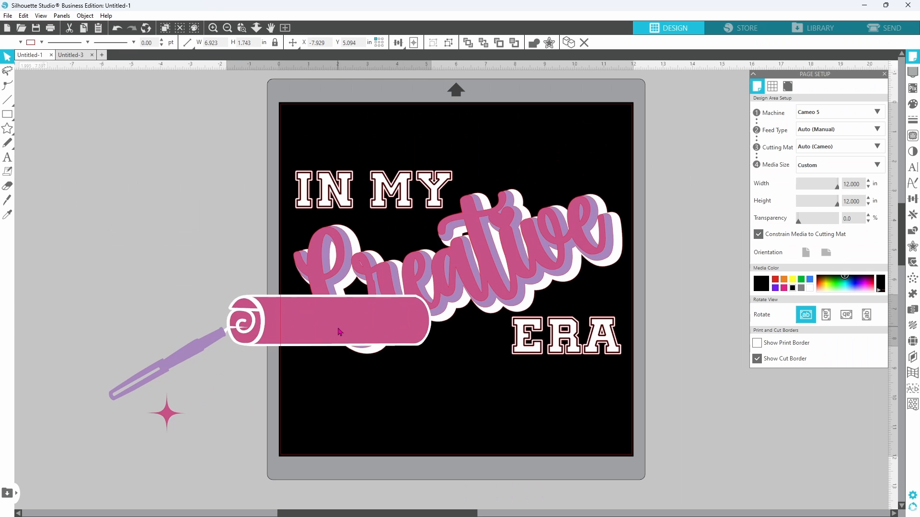
{"action": "mouse_move", "coordinate": [519, 406]}
{"action": "left_mouse_down"}
{"action": "mouse_move", "coordinate": [533, 406]}
{"action": "mouse_move", "coordinate": [527, 400]}
{"action": "left_mouse_up"}
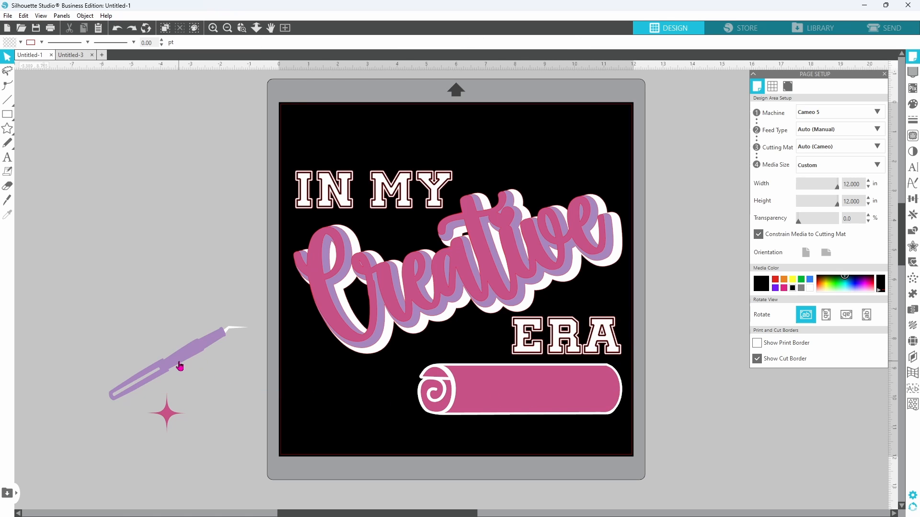
{"action": "left_click_drag", "start_coordinate": [180, 366], "coordinate": [412, 372]}
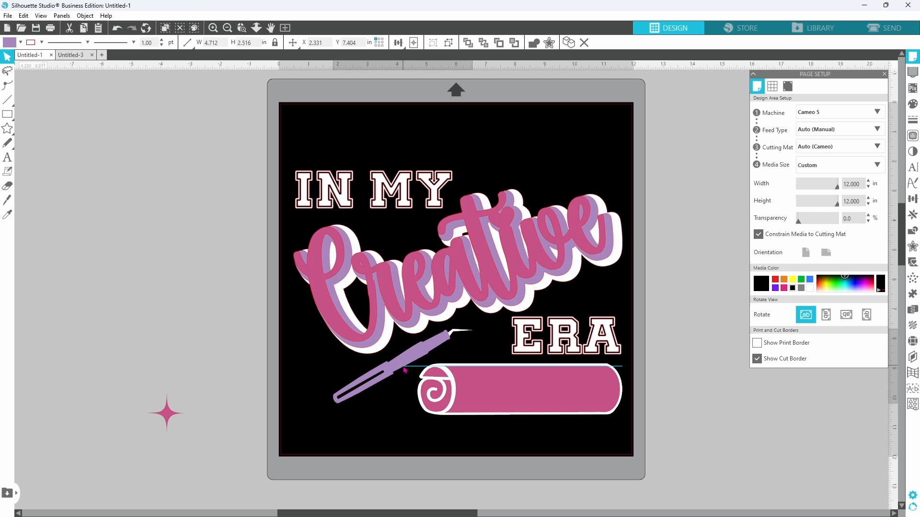
Step: Nudge the weeding tool left and duplicate the pink star, placing a smaller copy above the "ERA" text
{"action": "left_click_drag", "start_coordinate": [404, 371], "coordinate": [398, 371]}
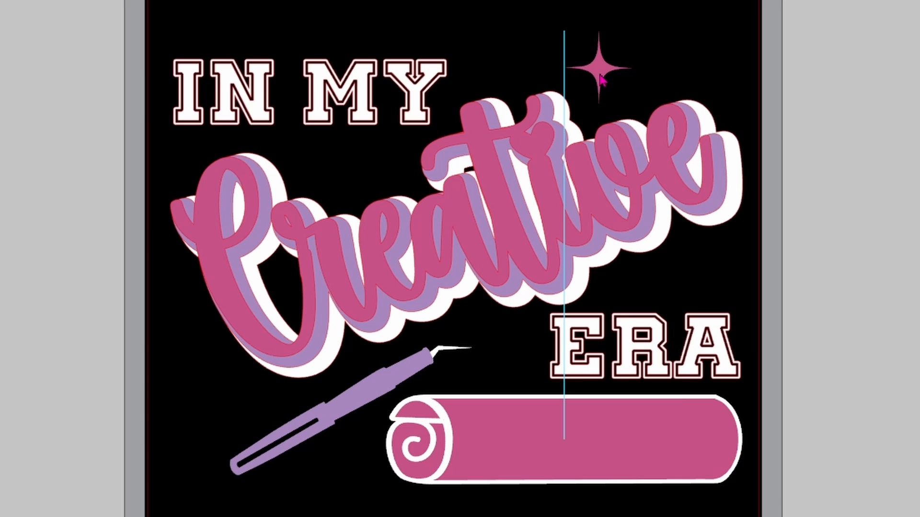
{"action": "right_click", "coordinate": [602, 80]}
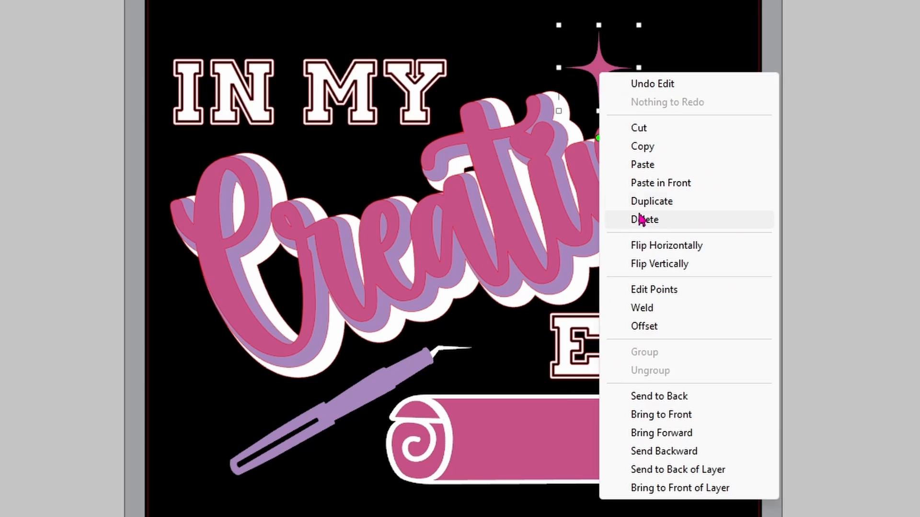
{"action": "left_click", "coordinate": [642, 200]}
{"action": "left_click_drag", "start_coordinate": [642, 70], "coordinate": [690, 279]}
Step: Select the large and small stars above "Creative" and place a copy of the pair beside the weeding tool
{"action": "left_click", "coordinate": [625, 48], "text": "shift"}
{"action": "right_click", "coordinate": [643, 52]}
{"action": "left_click", "coordinate": [661, 127]}
{"action": "right_click", "coordinate": [606, 78]}
{"action": "left_click", "coordinate": [645, 207]}
{"action": "left_click", "coordinate": [160, 404]}
{"action": "right_click", "coordinate": [209, 421]}
{"action": "left_click", "coordinate": [249, 117]}
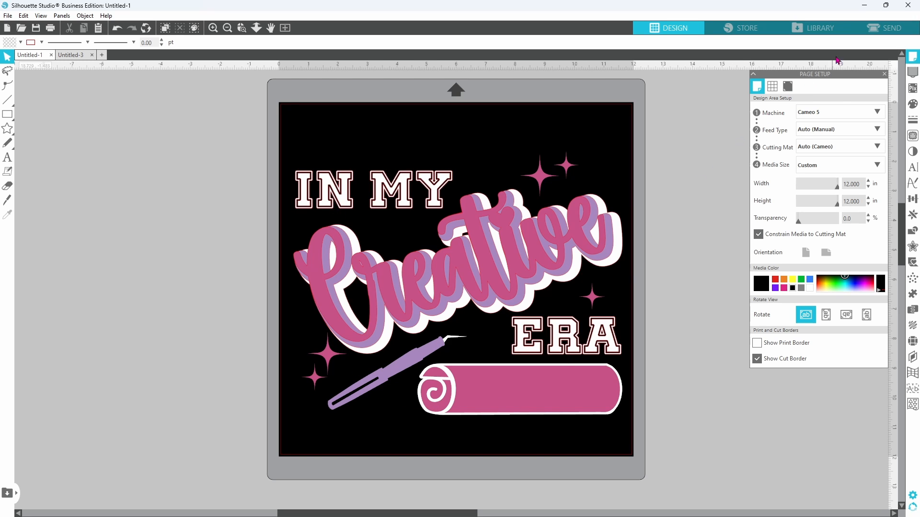
Step: Examine the overlapping cut lines of the layered design in the send preview, and return to the design view
{"action": "left_click", "coordinate": [871, 32]}
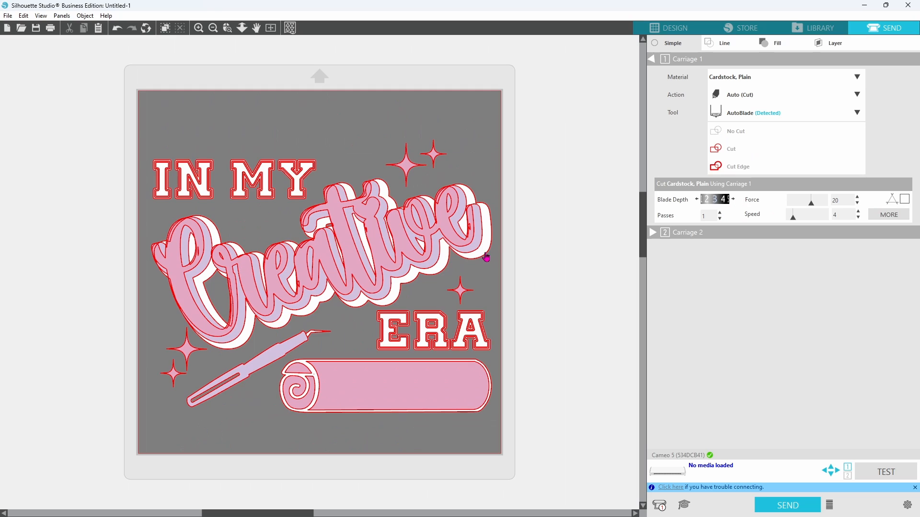
{"action": "left_click", "coordinate": [691, 30]}
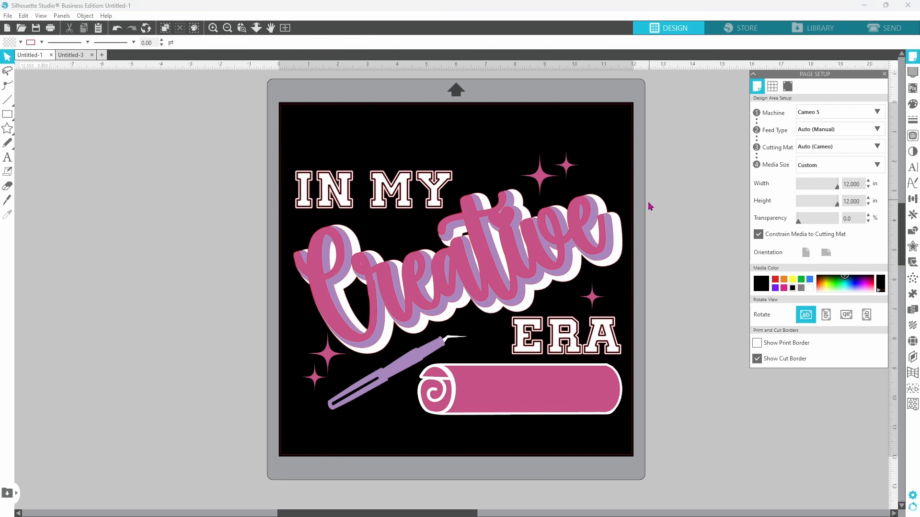
Step: Try Subtract All on the whole design, shift the pink "Creative" layer aside to inspect the cutouts, and undo both changes
{"action": "key", "text": "ctrl+a"}
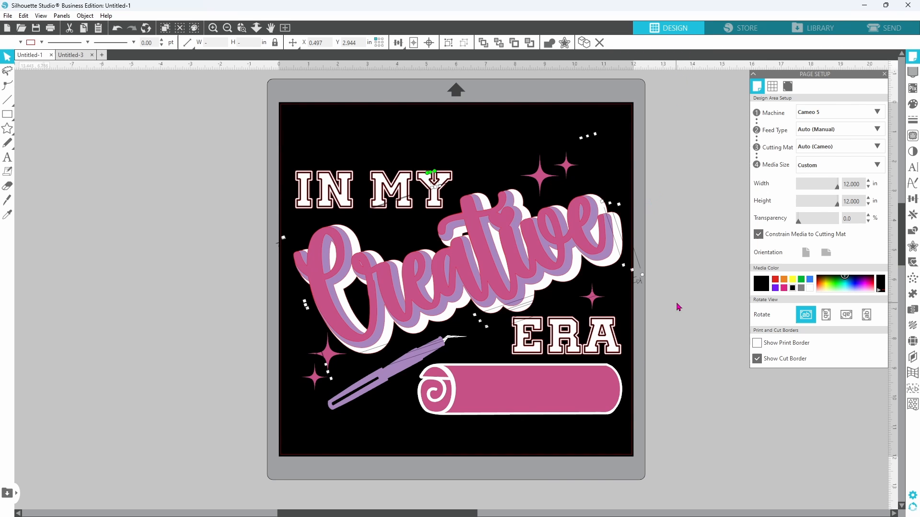
{"action": "left_click", "coordinate": [915, 235]}
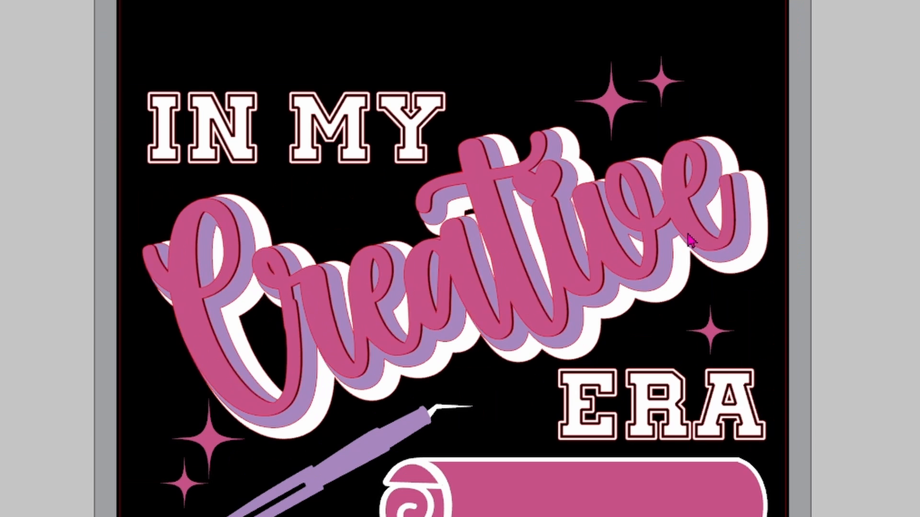
{"action": "left_click", "coordinate": [785, 120]}
{"action": "left_click_drag", "start_coordinate": [727, 257], "coordinate": [708, 273]}
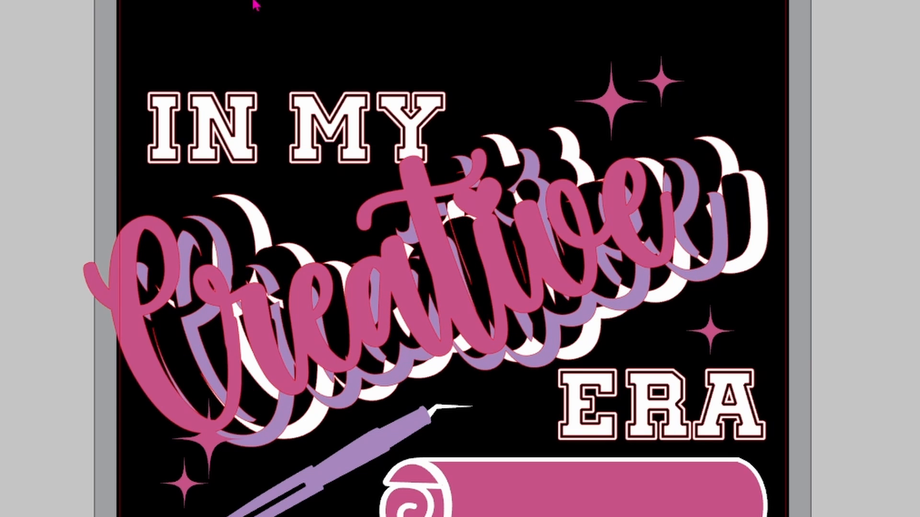
{"action": "key", "text": "ctrl+z"}
{"action": "key", "text": "ctrl+z"}
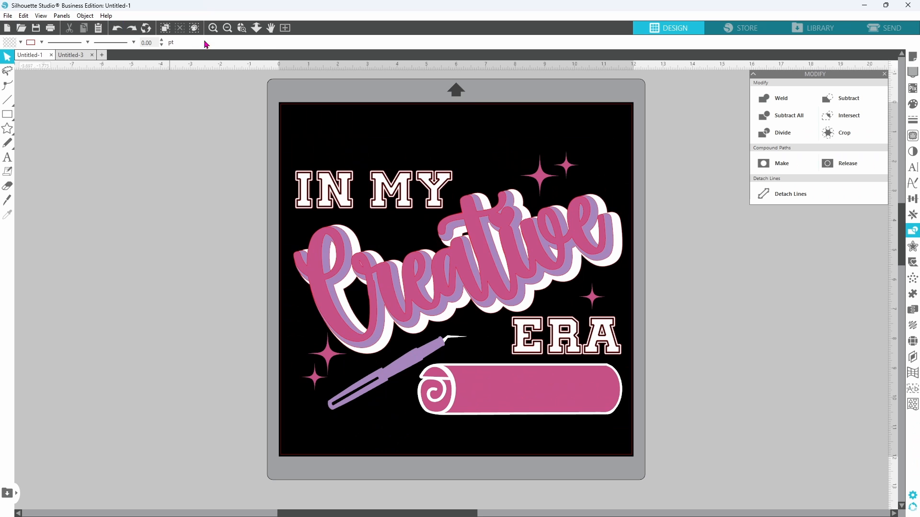
Step: Set up the cut job by fill color and disable the white and purple fills, leaving only pink enabled
{"action": "left_click", "coordinate": [878, 32]}
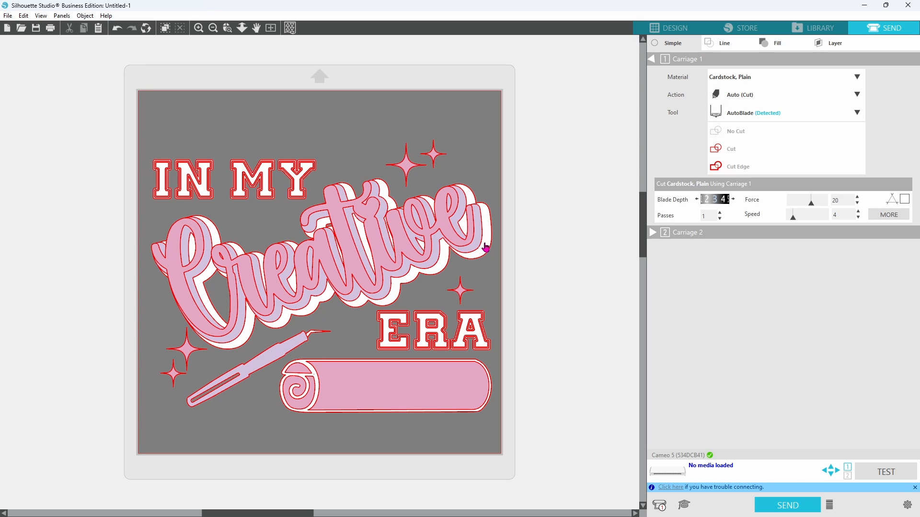
{"action": "left_click", "coordinate": [767, 48]}
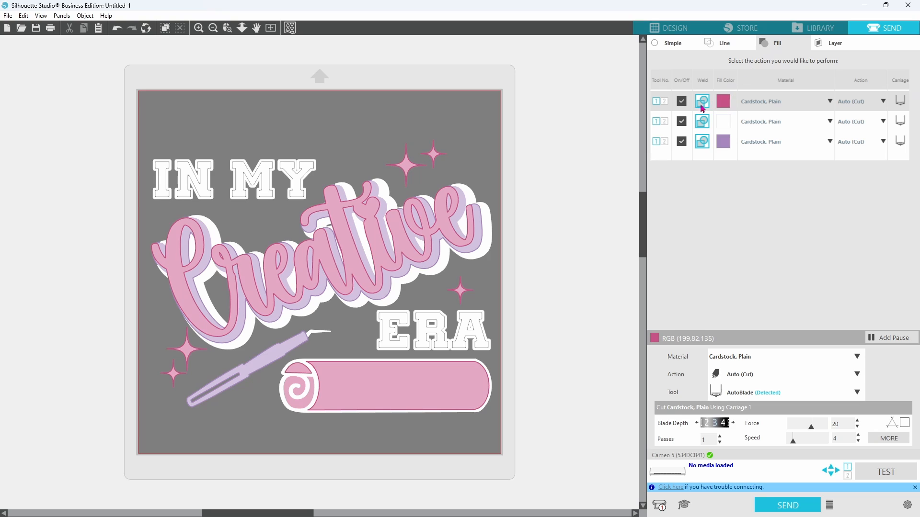
{"action": "left_click", "coordinate": [681, 121]}
{"action": "left_click", "coordinate": [681, 142]}
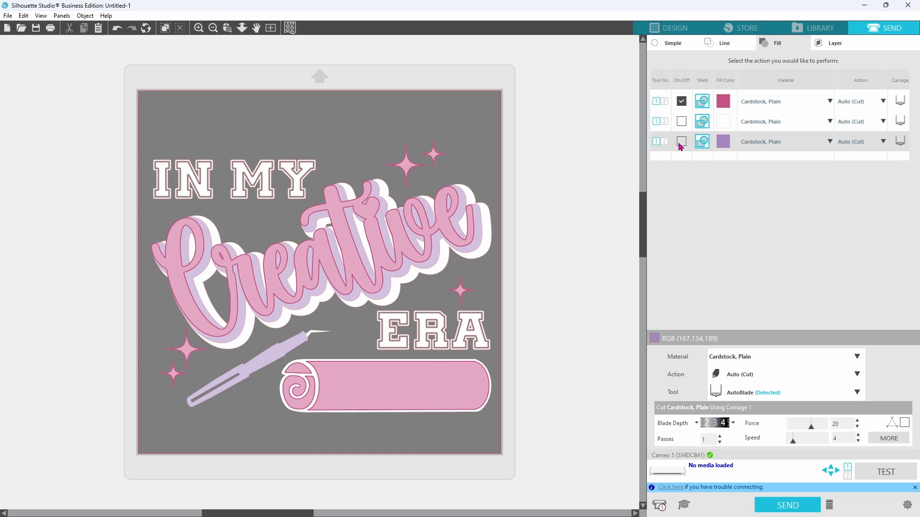